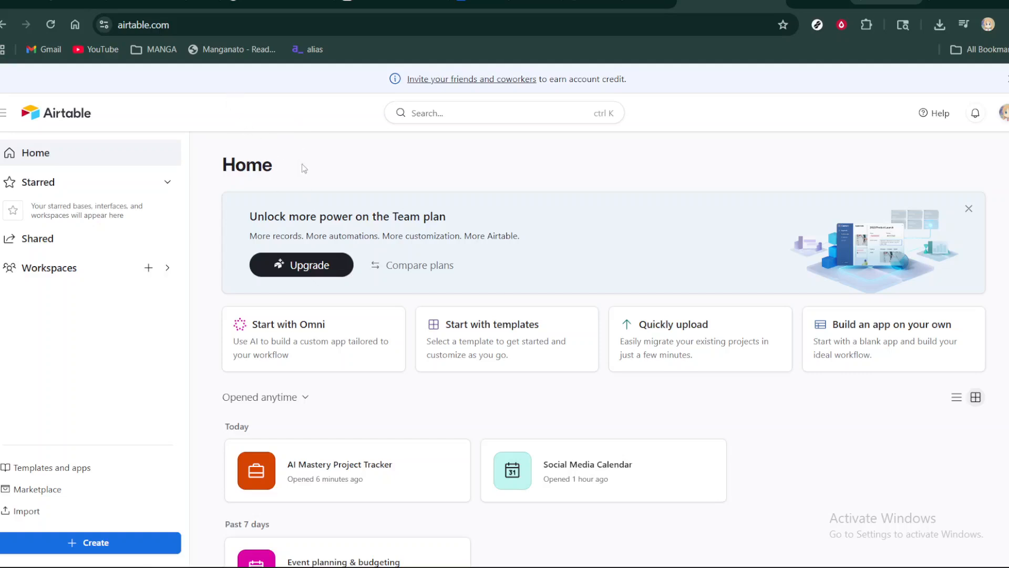
- Open the AI Mastery Project Tracker base from the home page
click(187, 24)
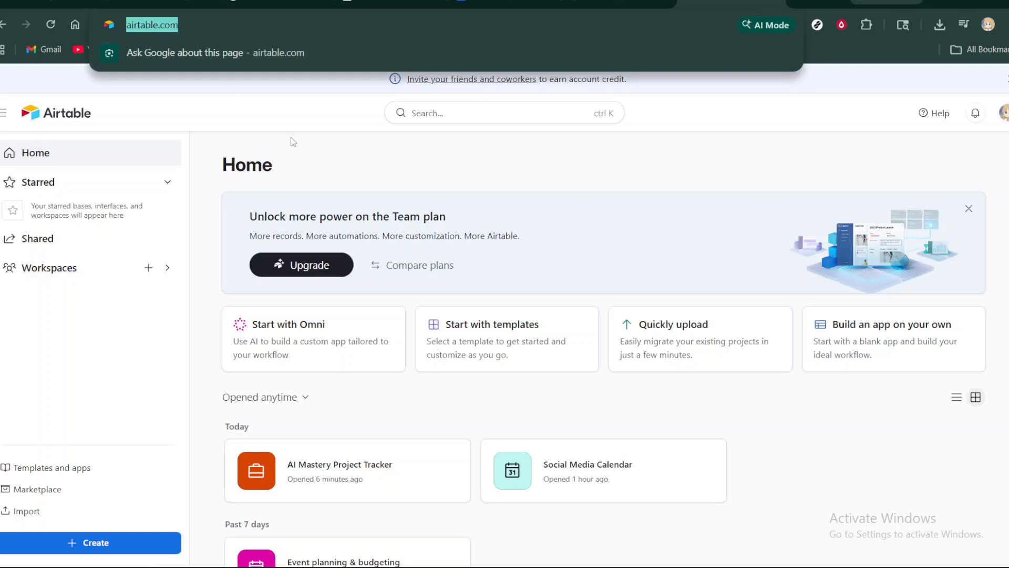
click(338, 181)
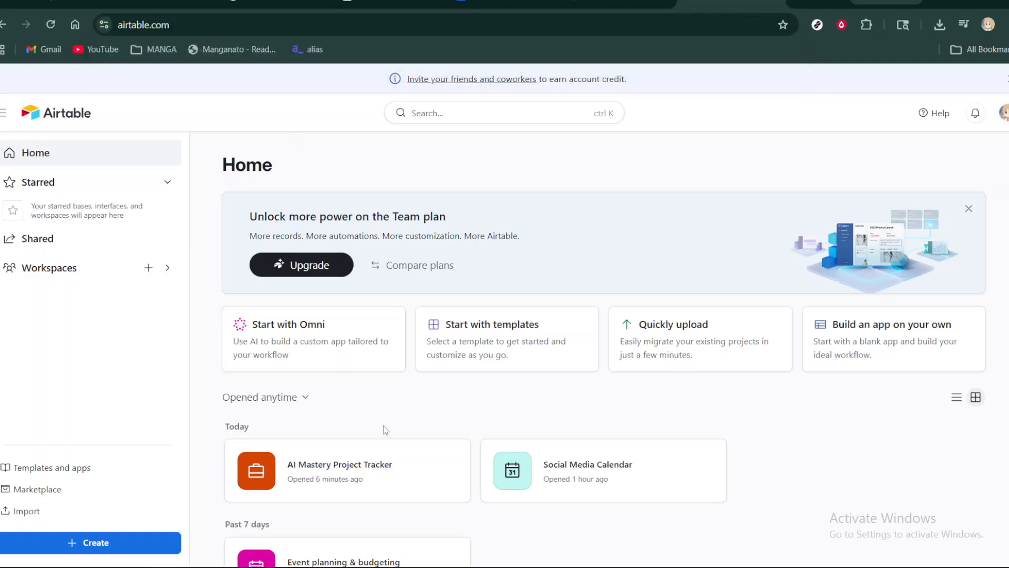
click(377, 469)
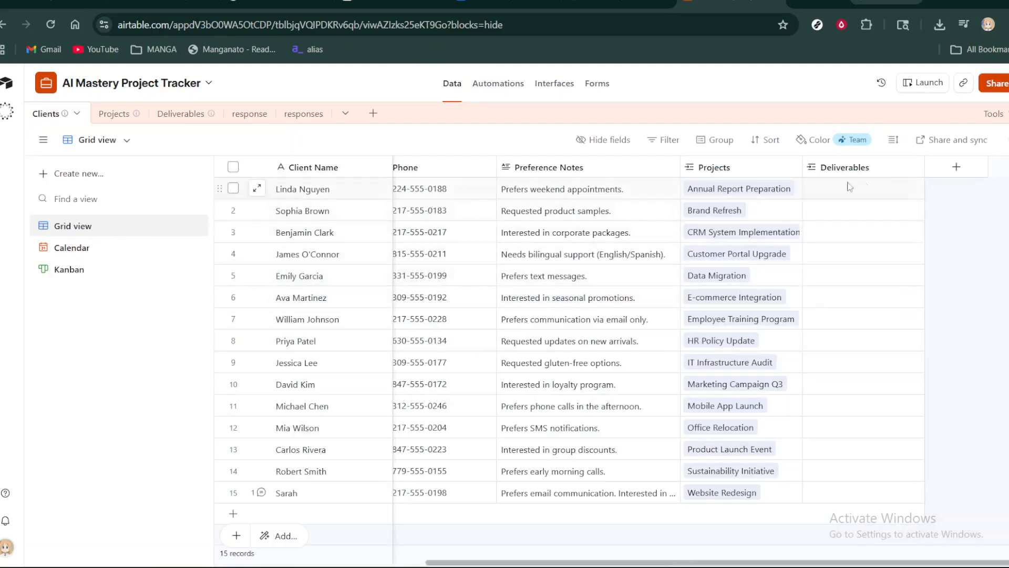
- Start a new single select field named "Status" in the Clients table
click(956, 168)
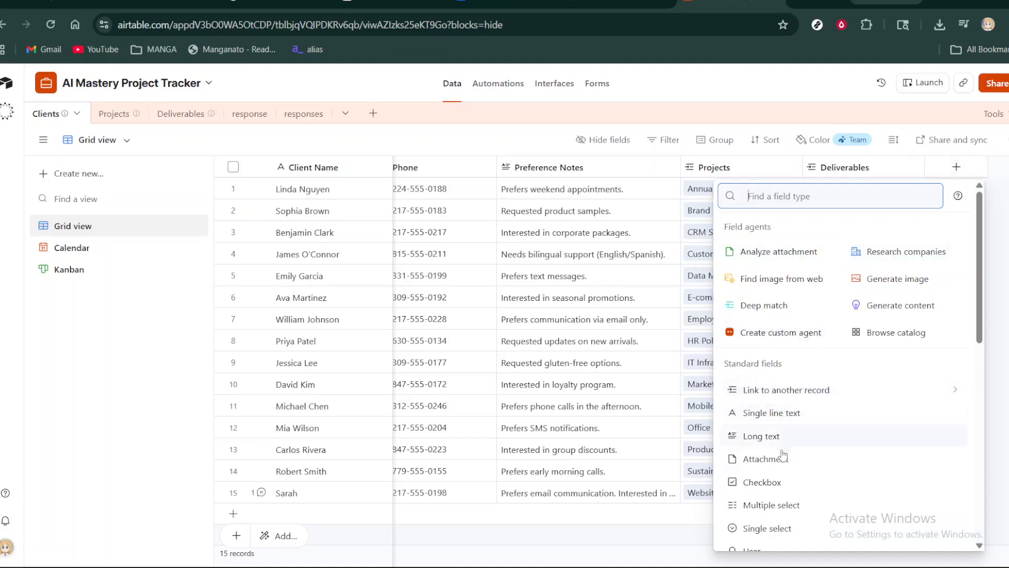
click(776, 526)
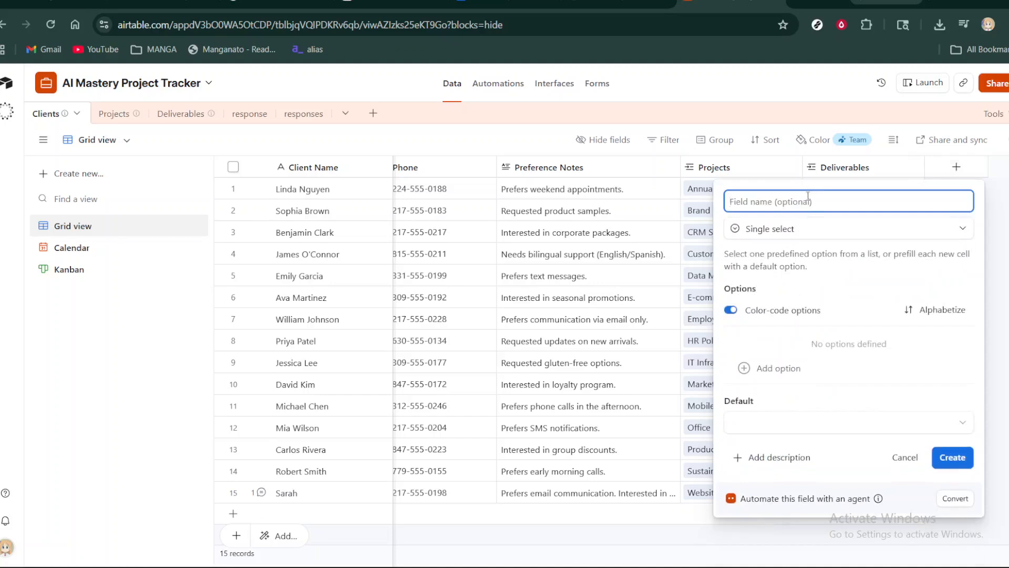
text(Status)
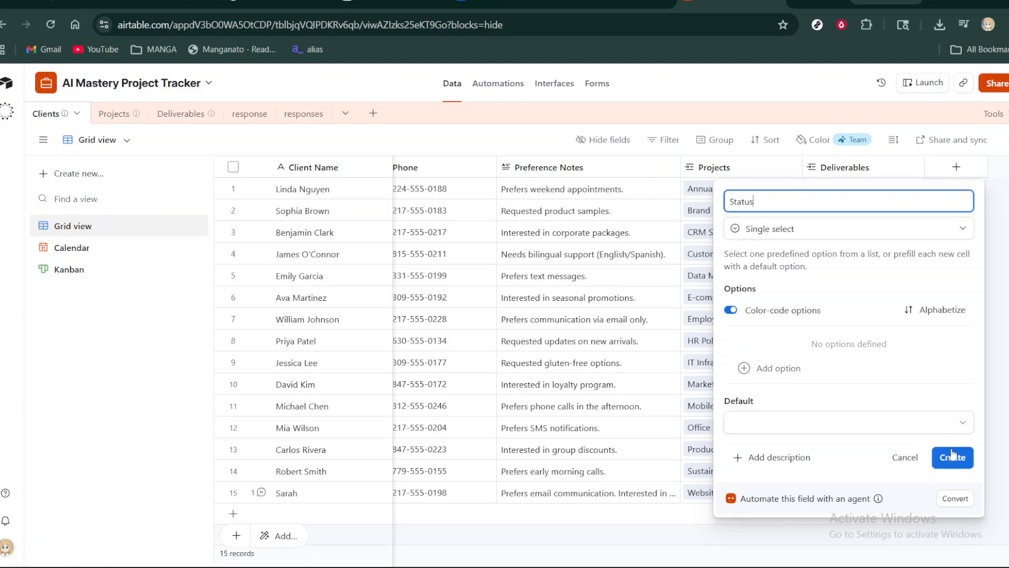
- Add "In progress" as the first option of the Status field
click(805, 373)
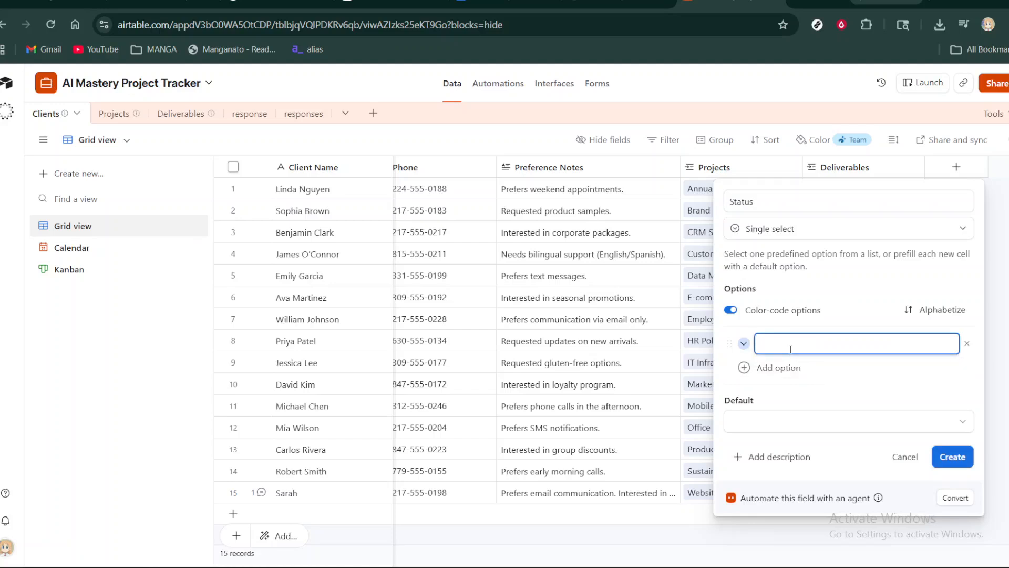
key(Caps_Lock)
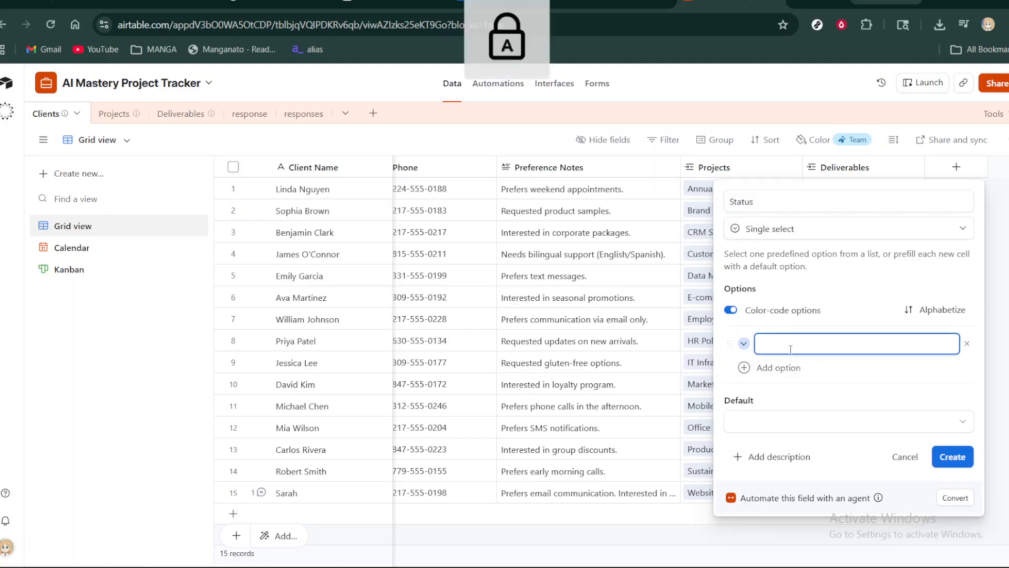
text(I)
key(Caps_Lock)
text(n prog)
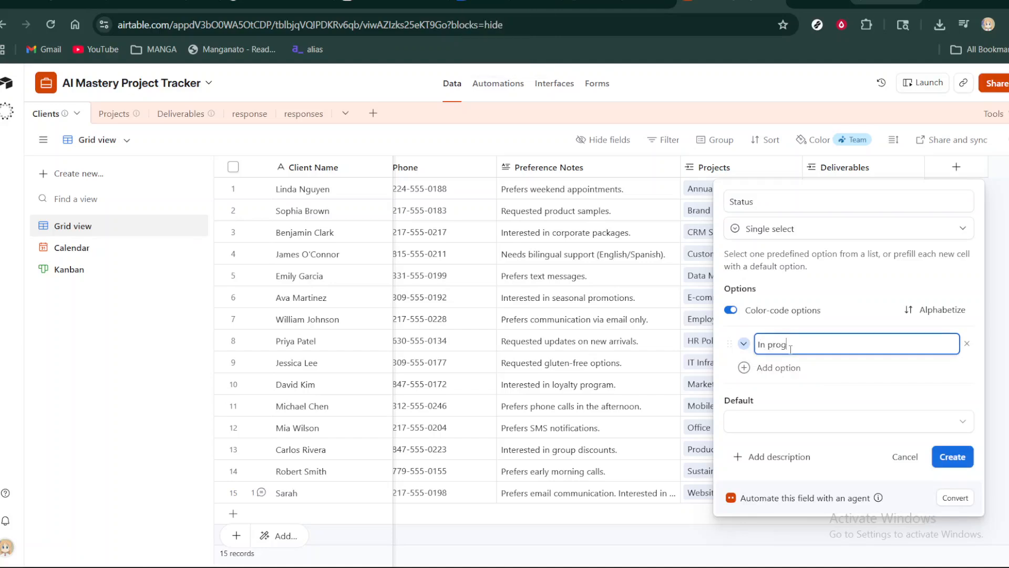
text(ress)
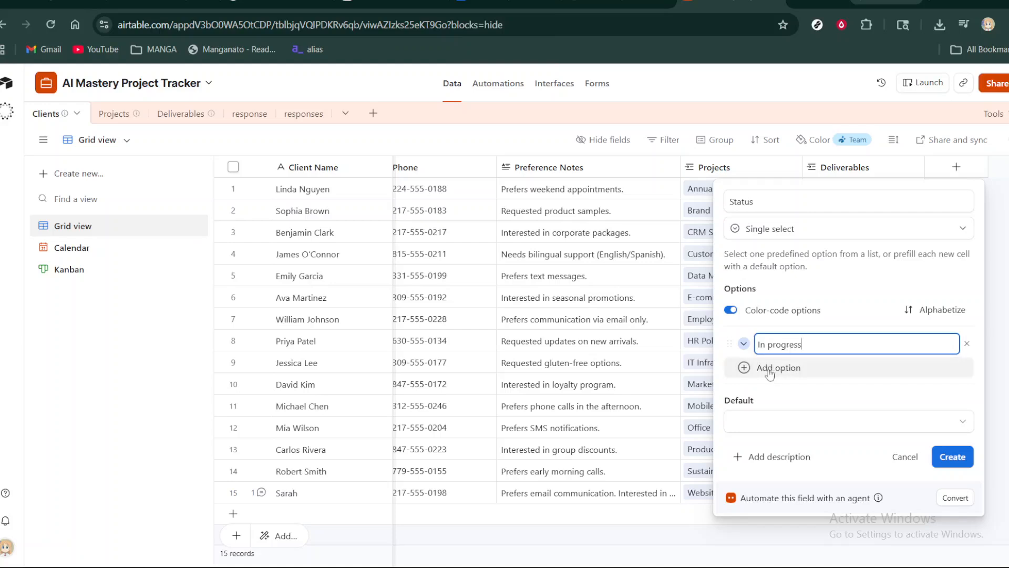
- Add "To do" as the second option of the Status field
click(799, 371)
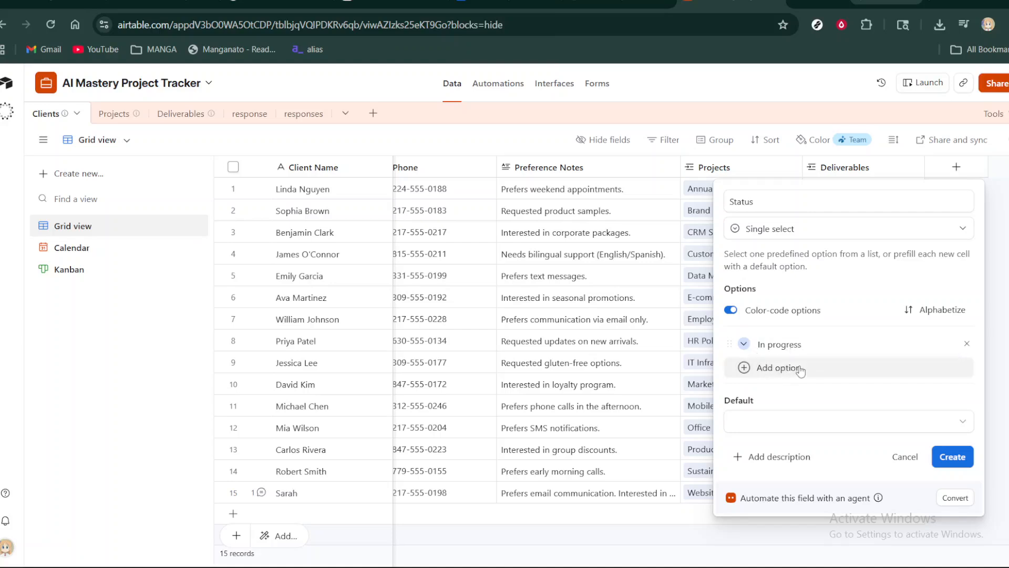
click(800, 367)
key(Caps_Lock)
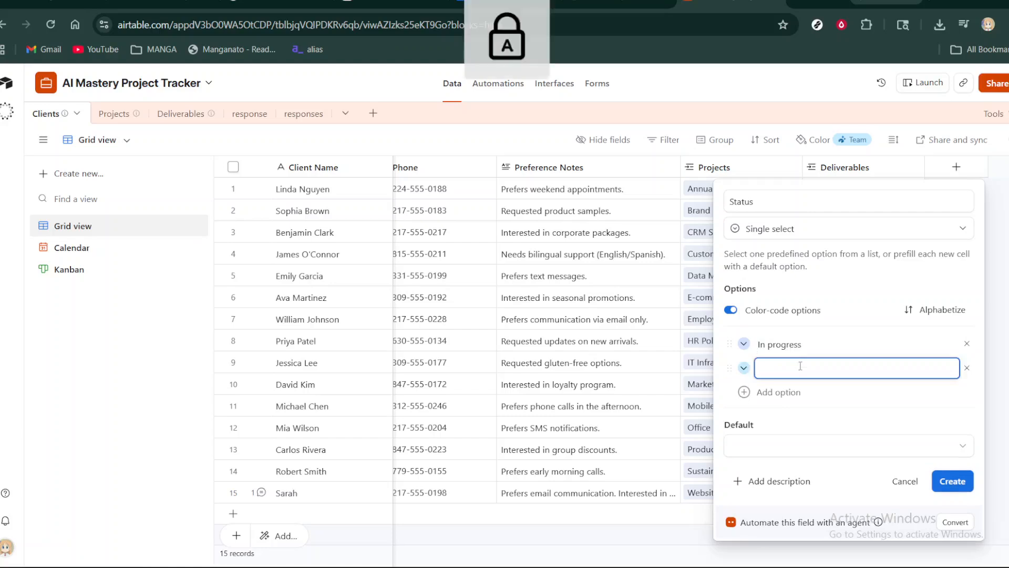
key(Caps_Lock)
text(To do)
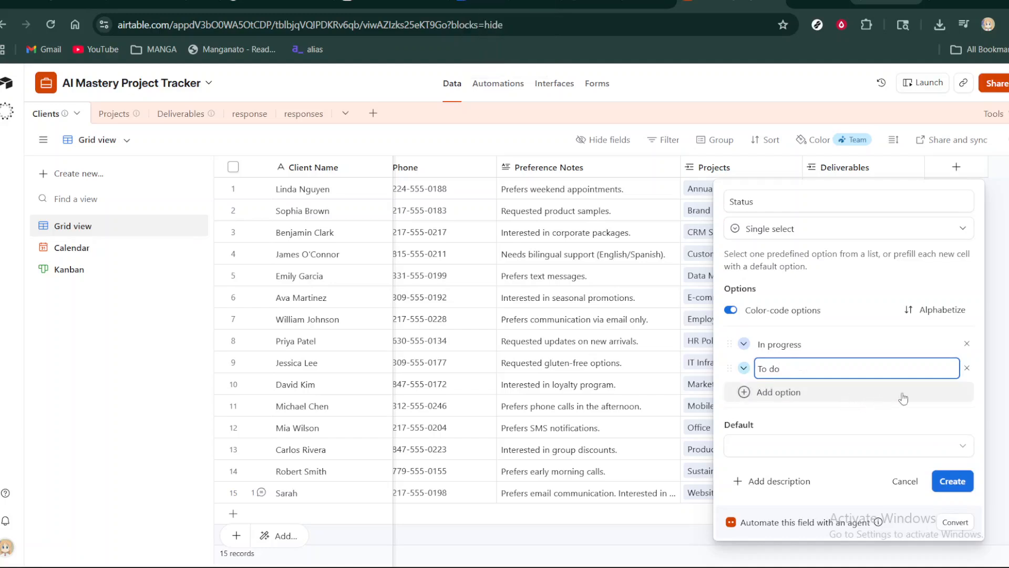
click(858, 418)
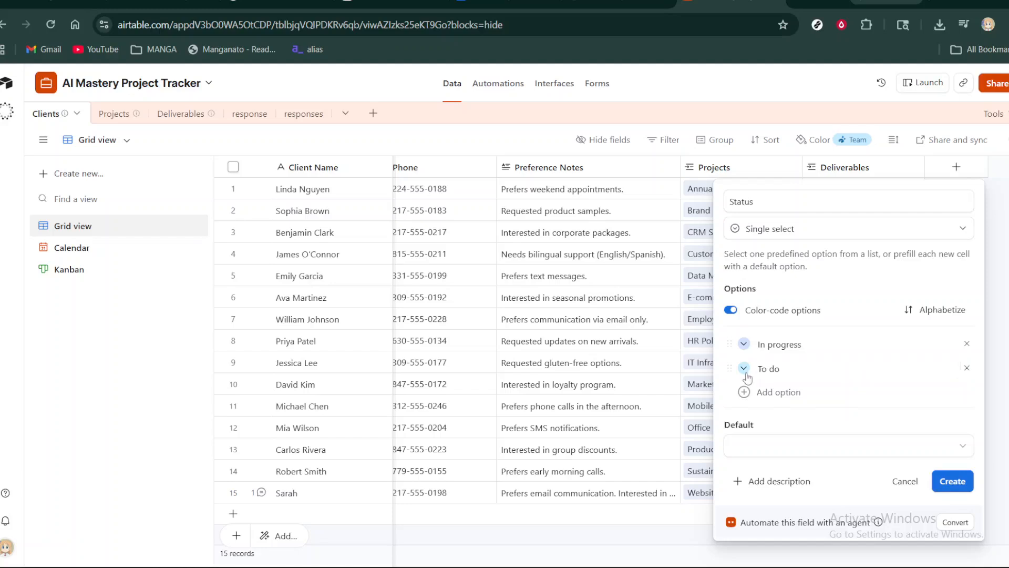
- Color the "To do" option pink and "In progress" light blue, and create the Status field
click(745, 368)
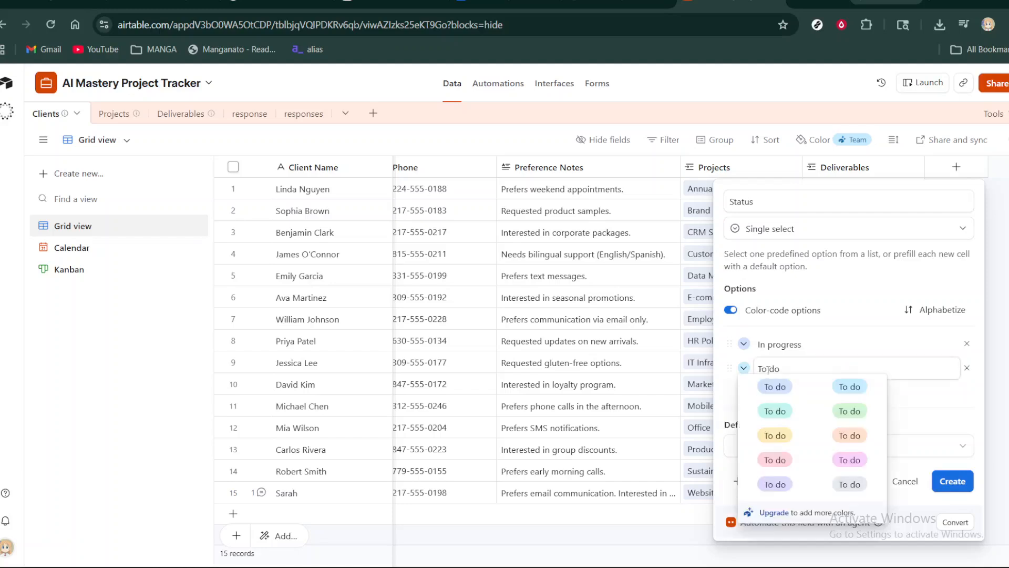
click(775, 461)
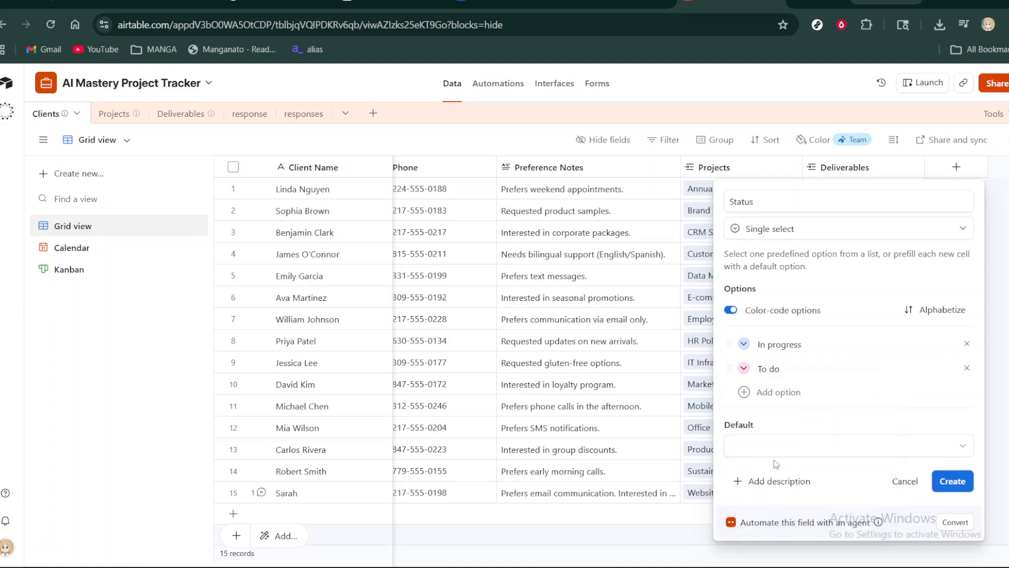
click(744, 345)
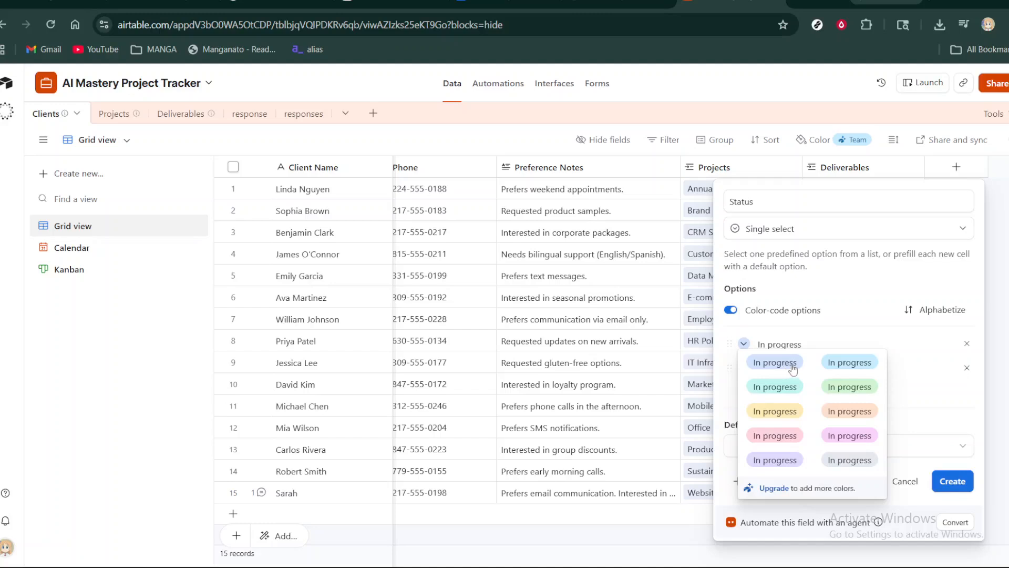
click(844, 367)
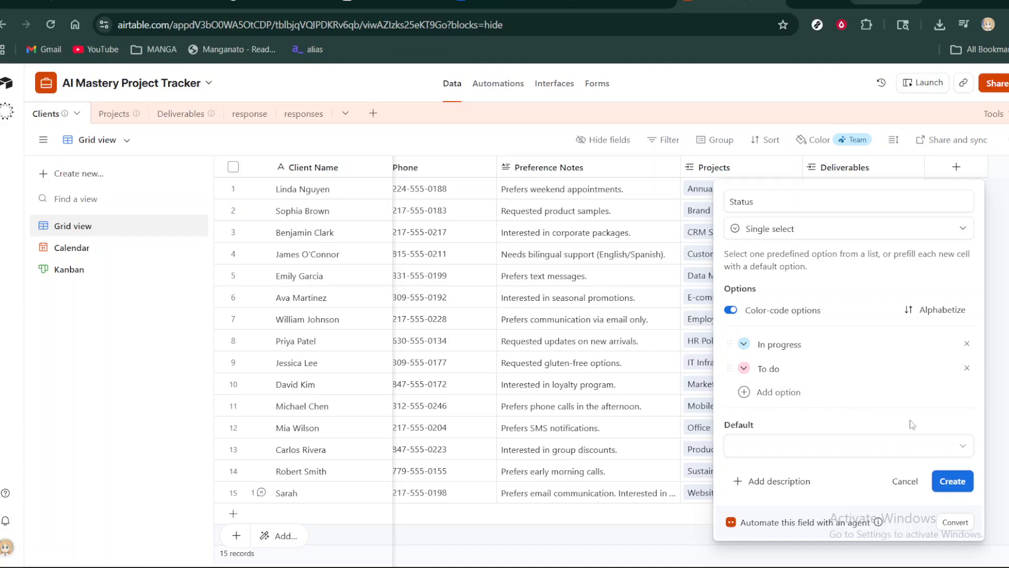
click(945, 486)
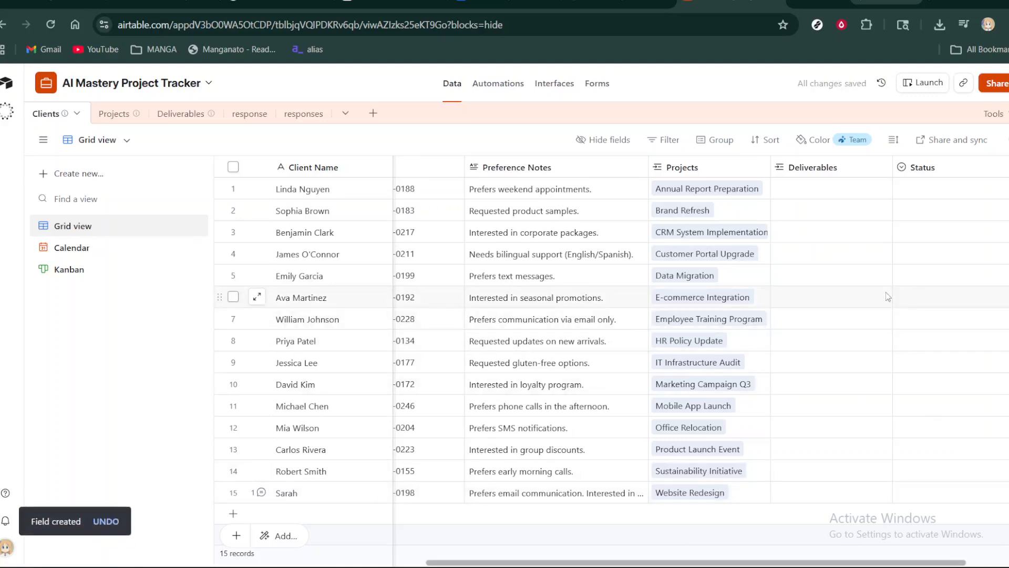
- Set the Status of the first client record, linked to Annual Report Preparation, to "To do"
scroll(888, 297, right, 2)
scroll(889, 297, left, 1)
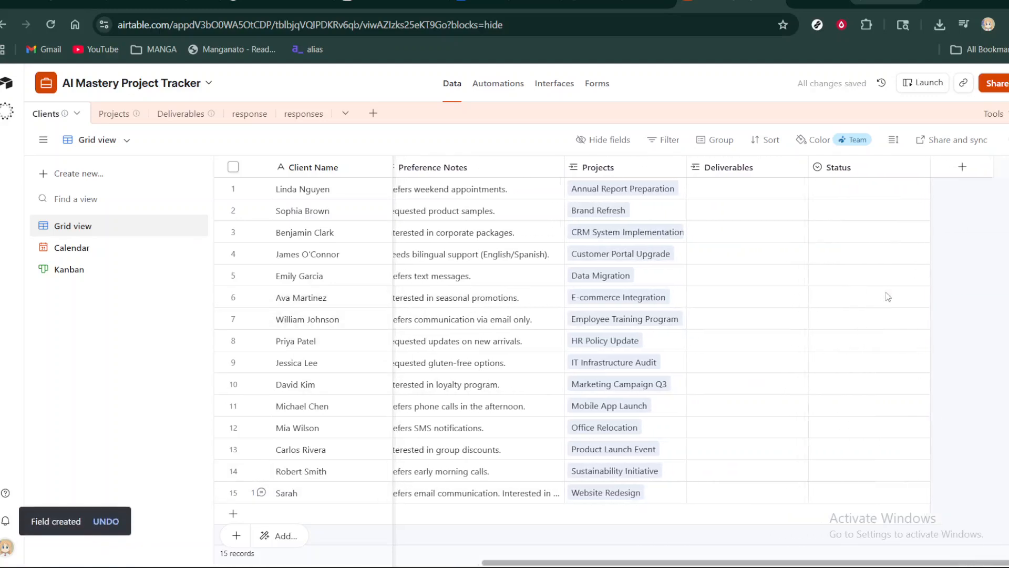
scroll(888, 297, right, 2)
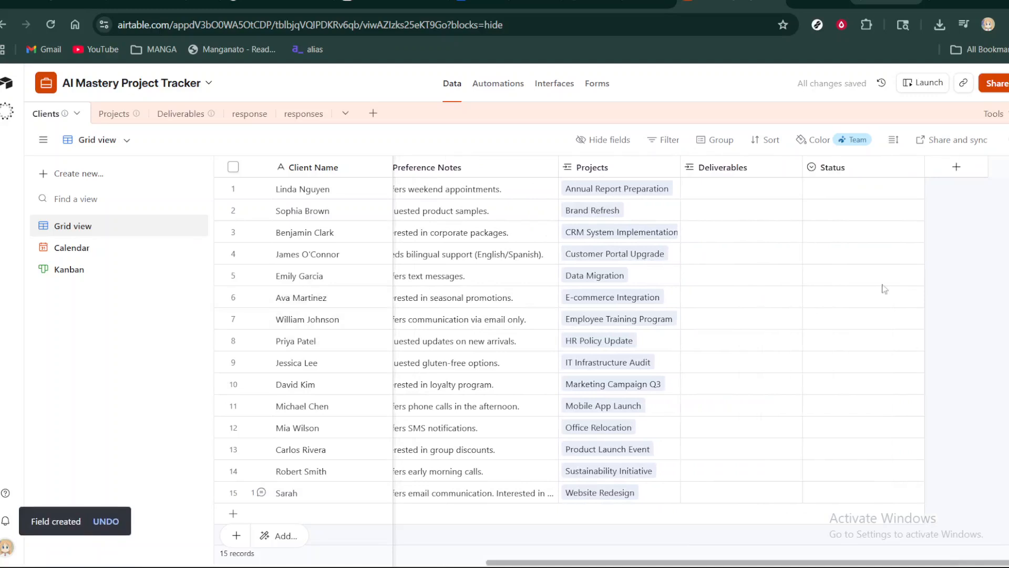
click(841, 193)
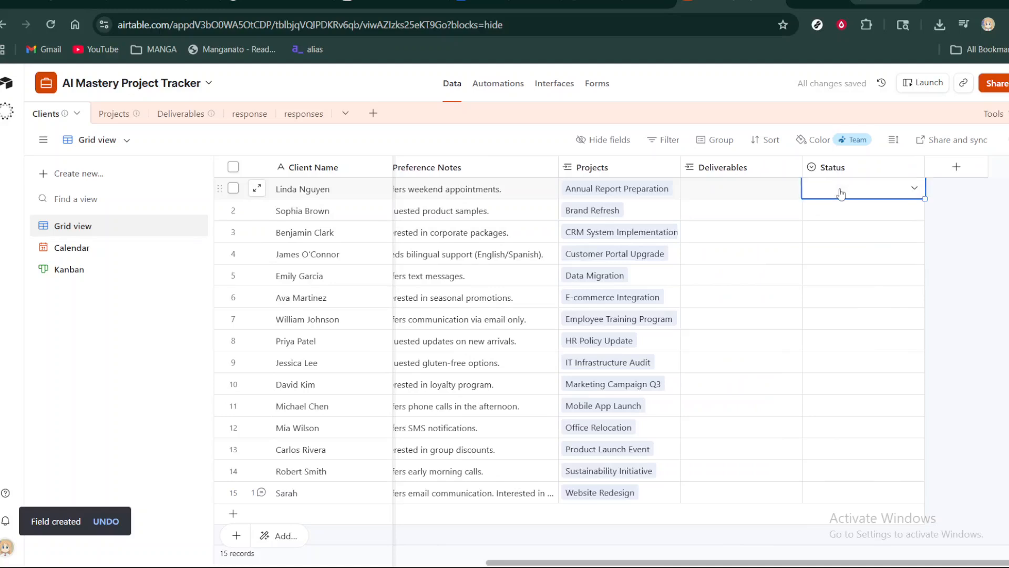
click(914, 190)
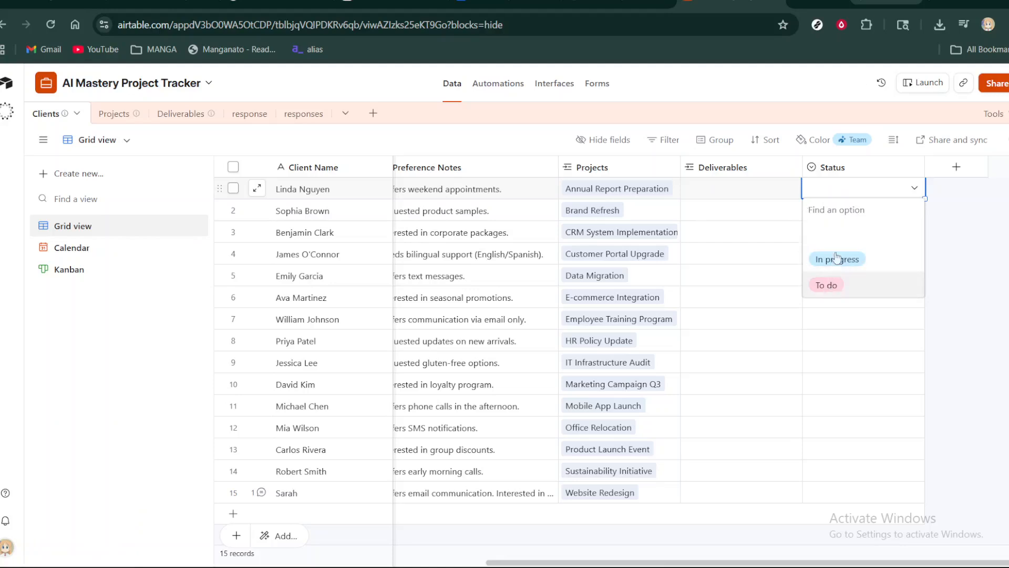
click(831, 288)
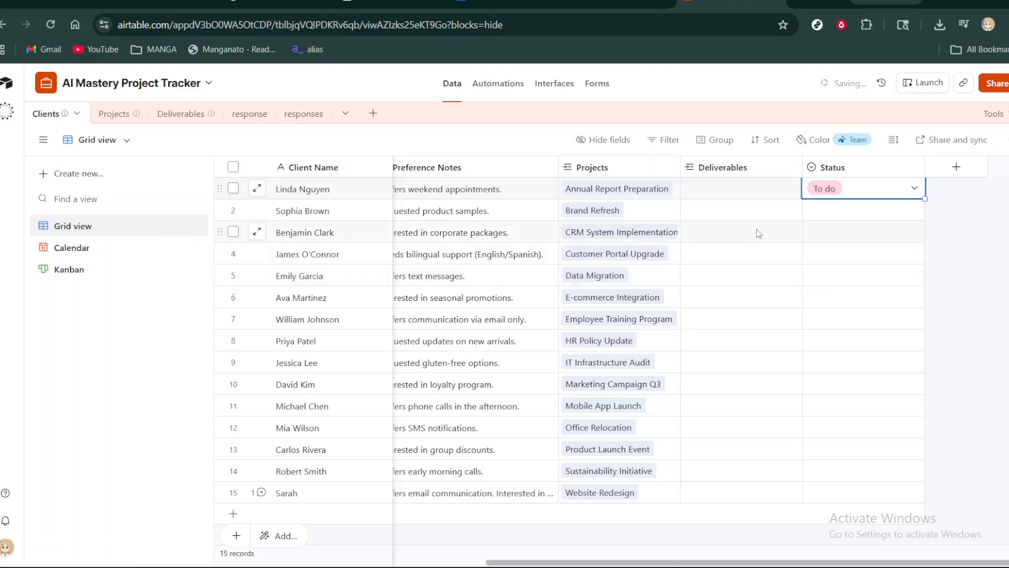
- Set the Status of the second and third client records, linked to Brand Refresh and CRM System Implementation, to "In progress"
scroll(757, 231, left, 1)
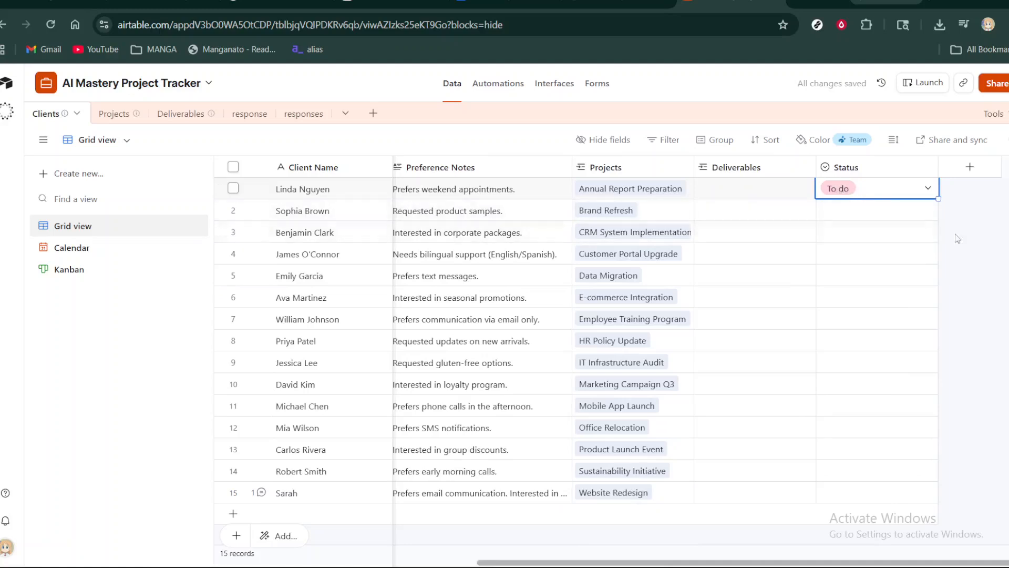
click(863, 217)
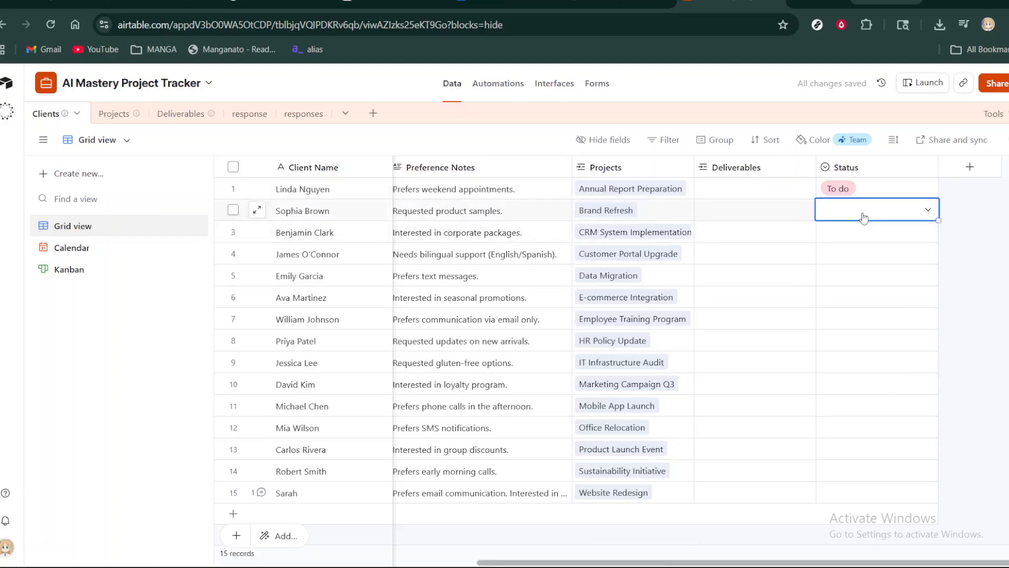
click(927, 212)
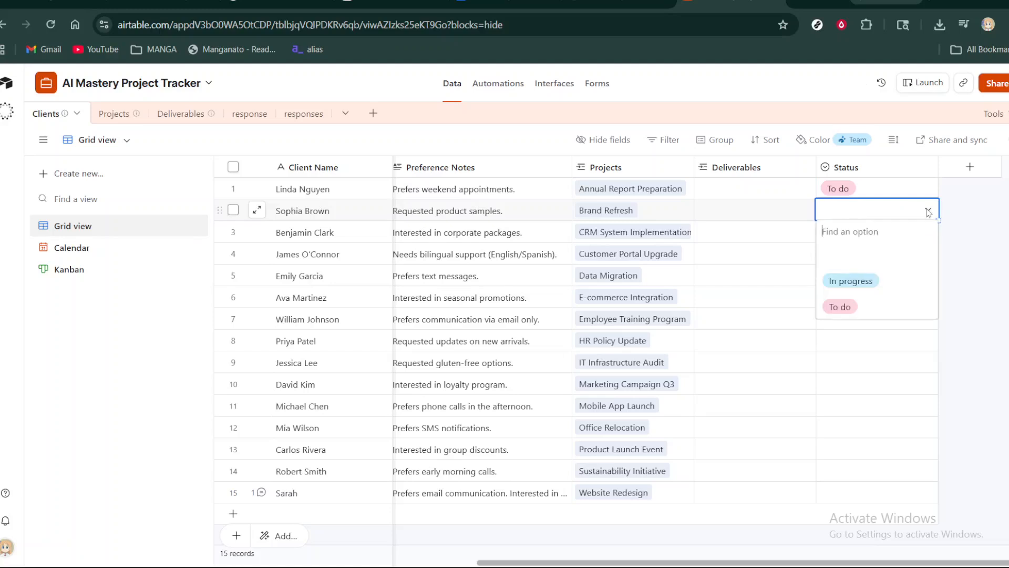
click(864, 283)
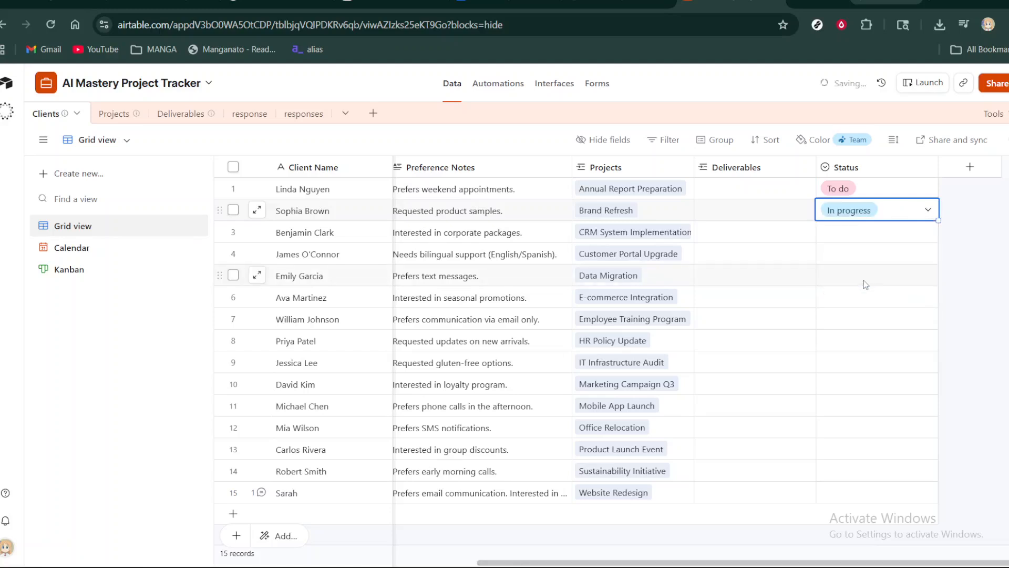
click(873, 239)
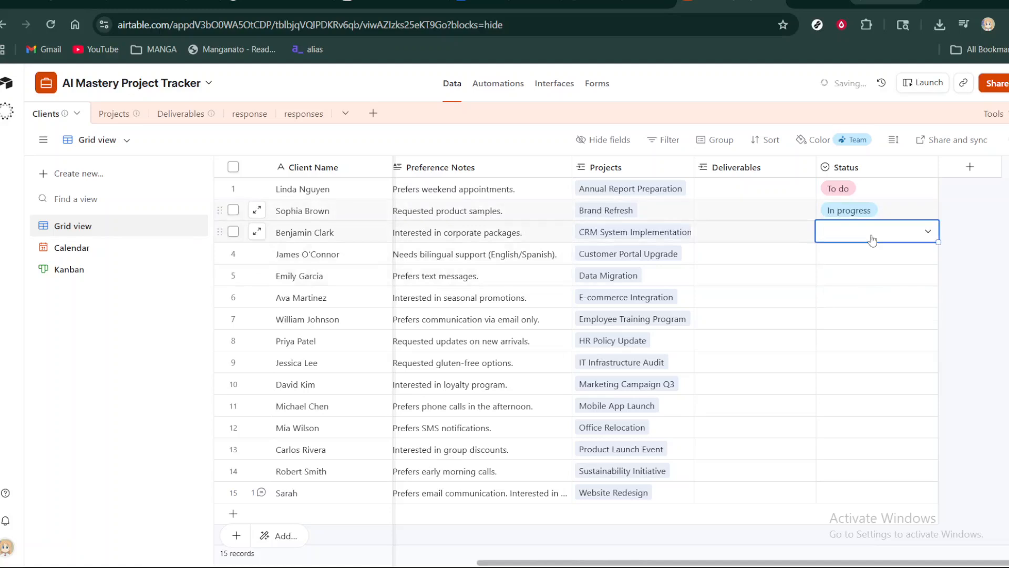
click(927, 237)
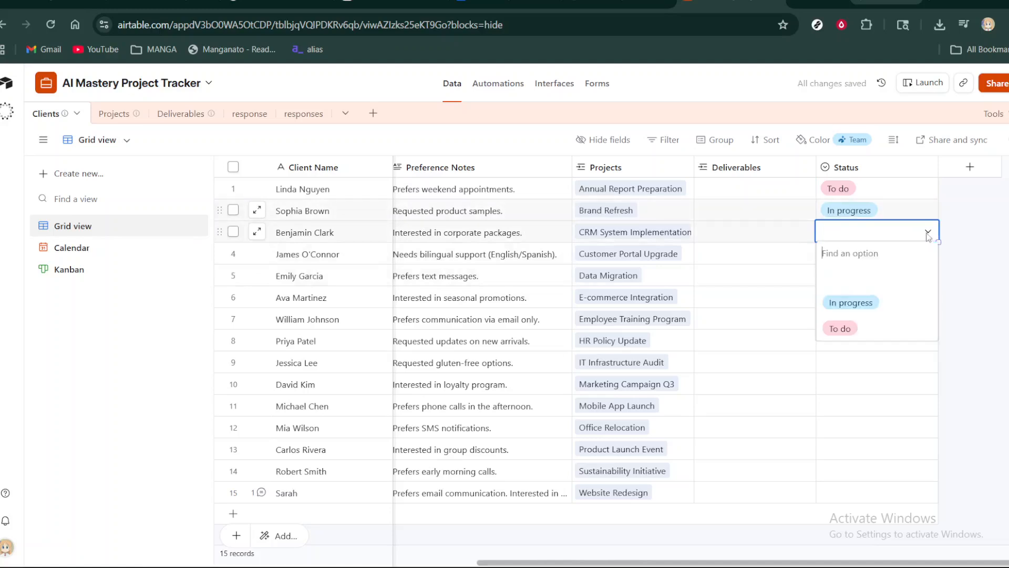
click(855, 308)
click(942, 286)
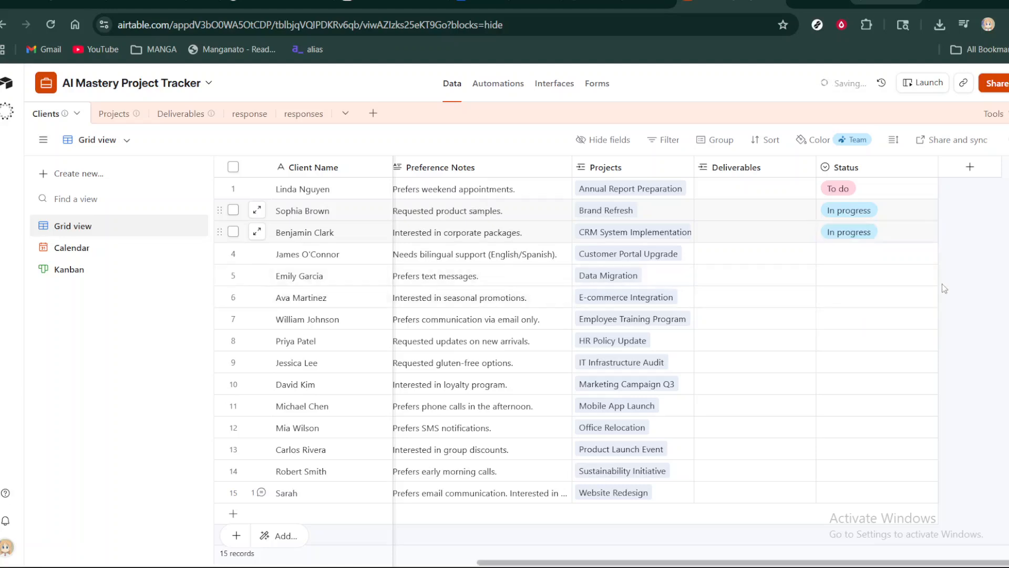
- Review the Clients table's columns from Contact Details across to the new Status field
scroll(704, 282, left, 5)
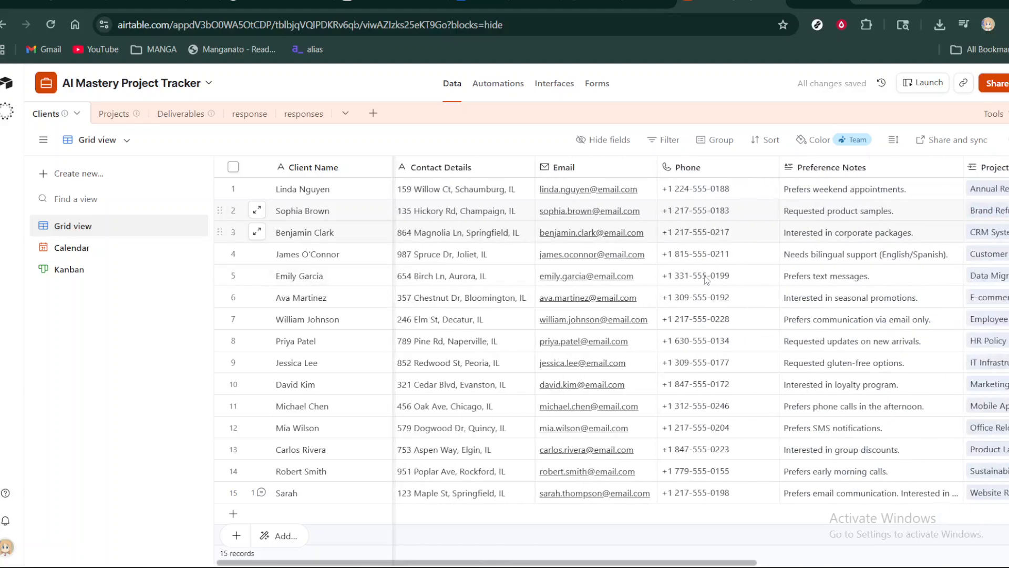
scroll(707, 280, right, 5)
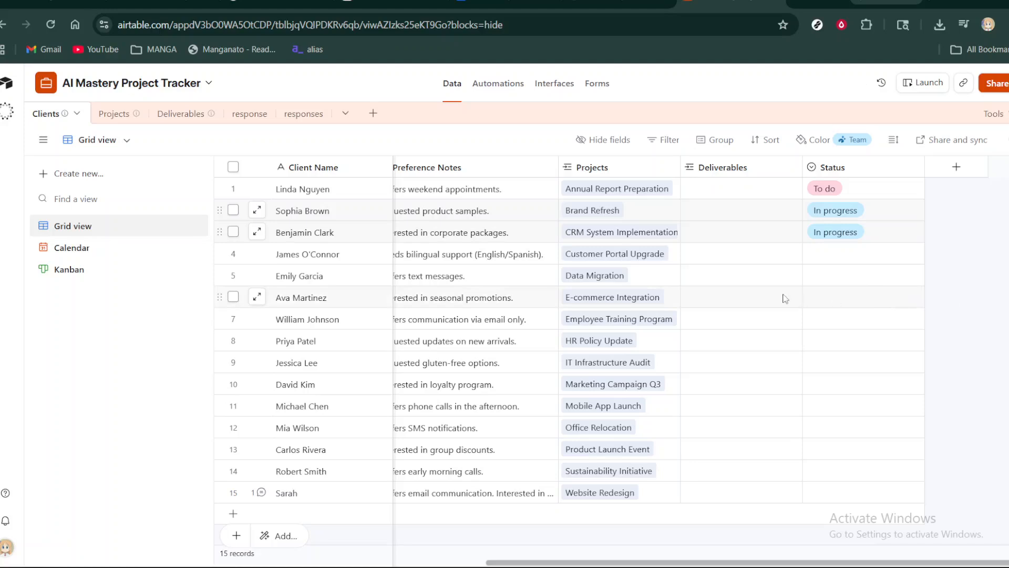
scroll(785, 298, left, 5)
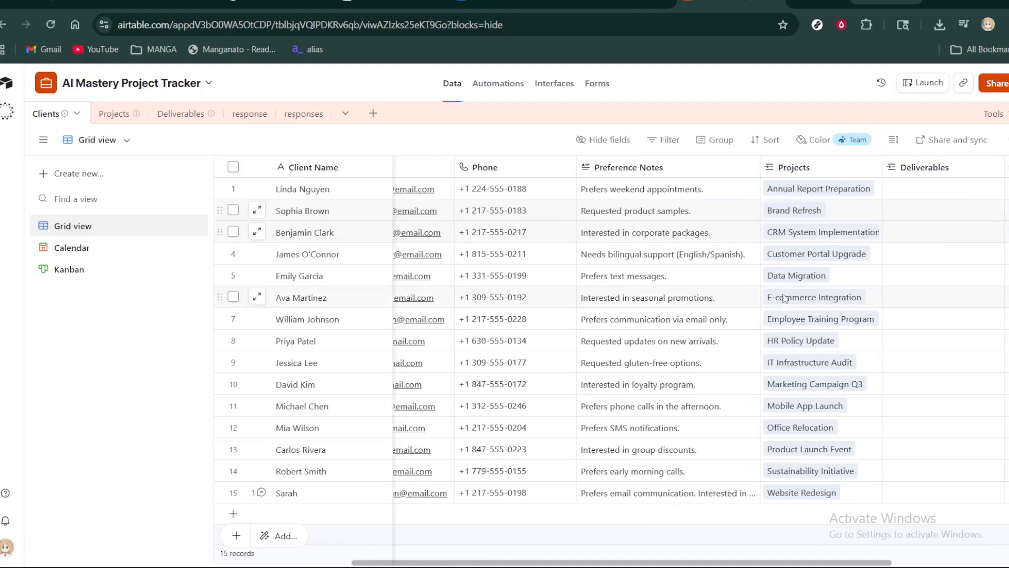
scroll(785, 299, left, 5)
scroll(785, 299, left, 2)
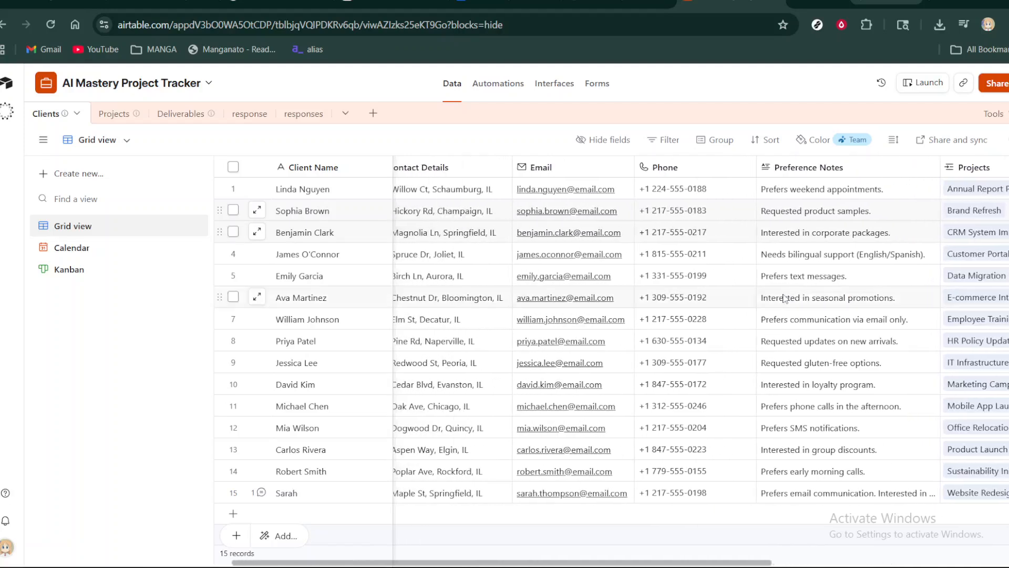
scroll(785, 298, right, 10)
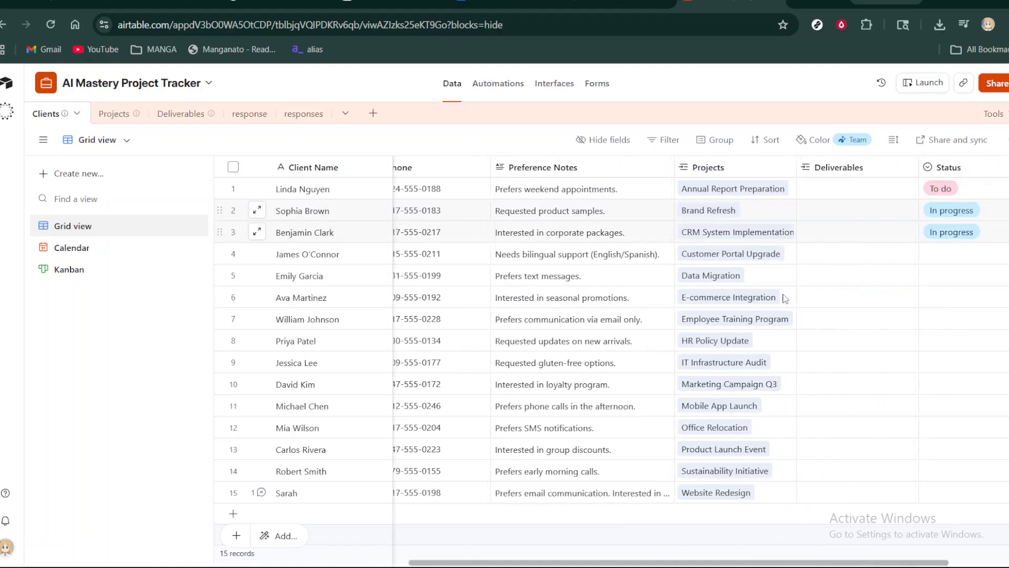
scroll(785, 299, right, 3)
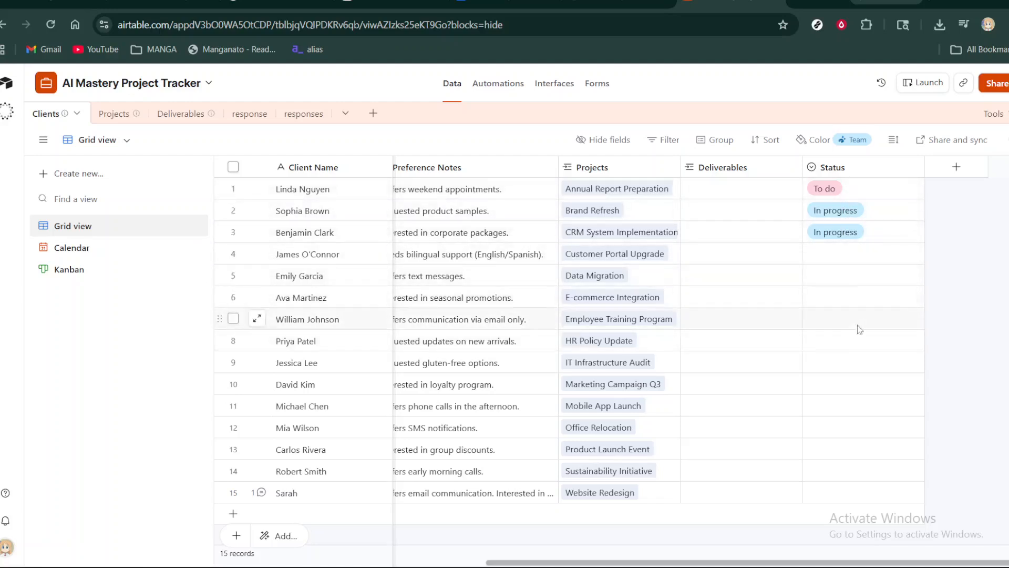
scroll(767, 284, left, 3)
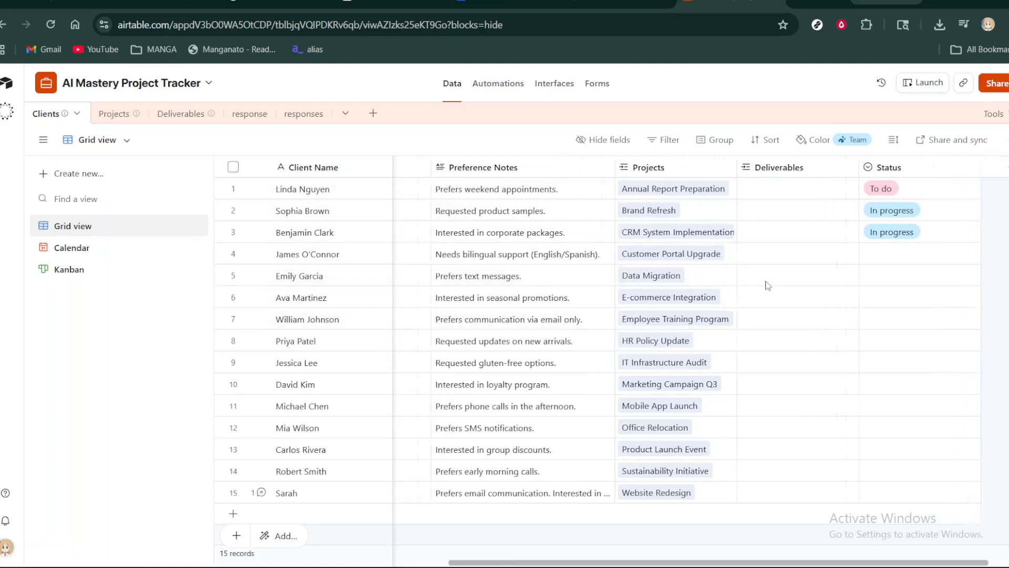